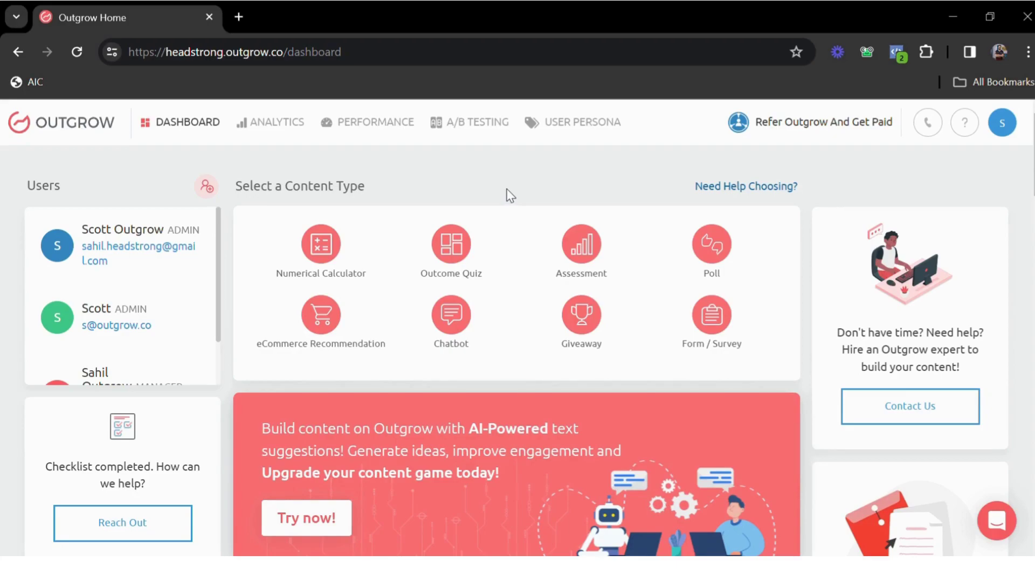
# - Choose the Numerical Calculator content type to start a new calculator from a layout template
pyautogui.moveTo(324, 242)
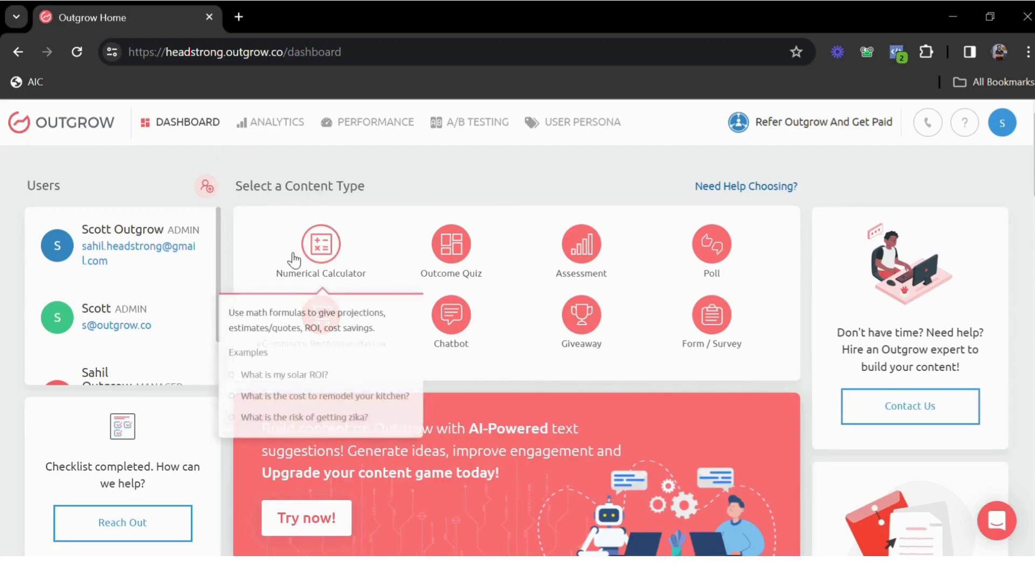
pyautogui.click(322, 249)
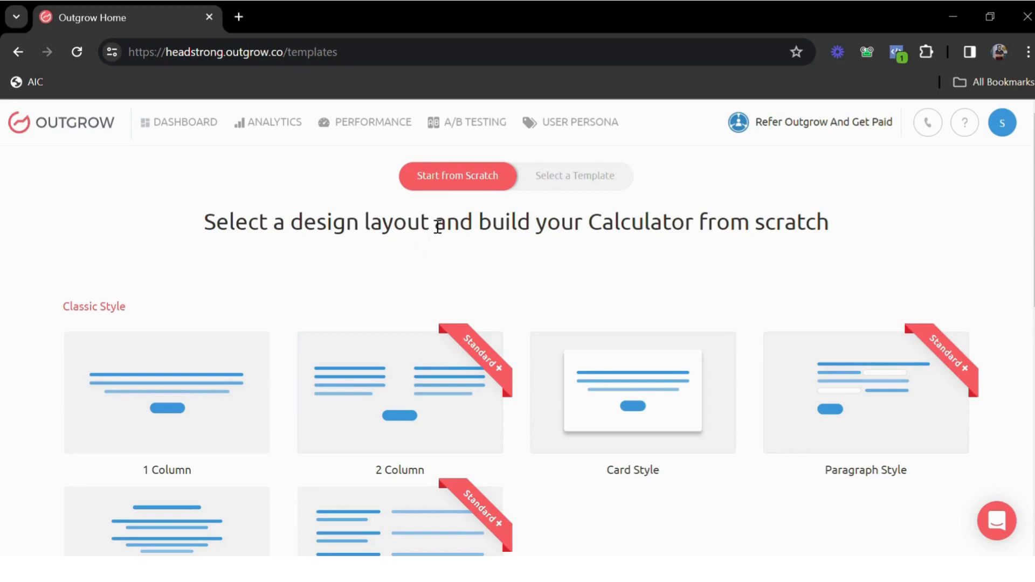
pyautogui.scroll(-2, 300, 289)
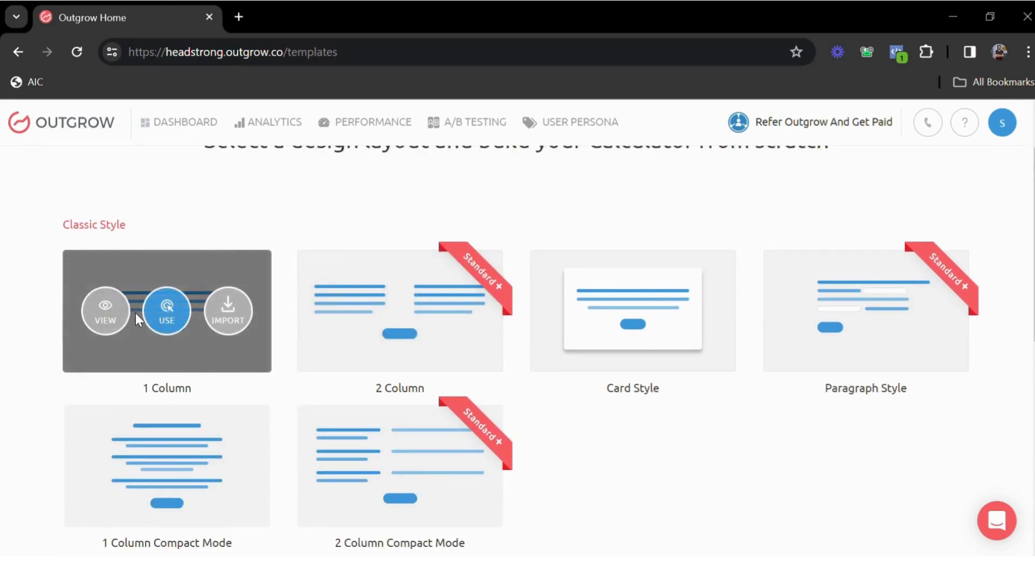
pyautogui.scroll(-6, 278, 315)
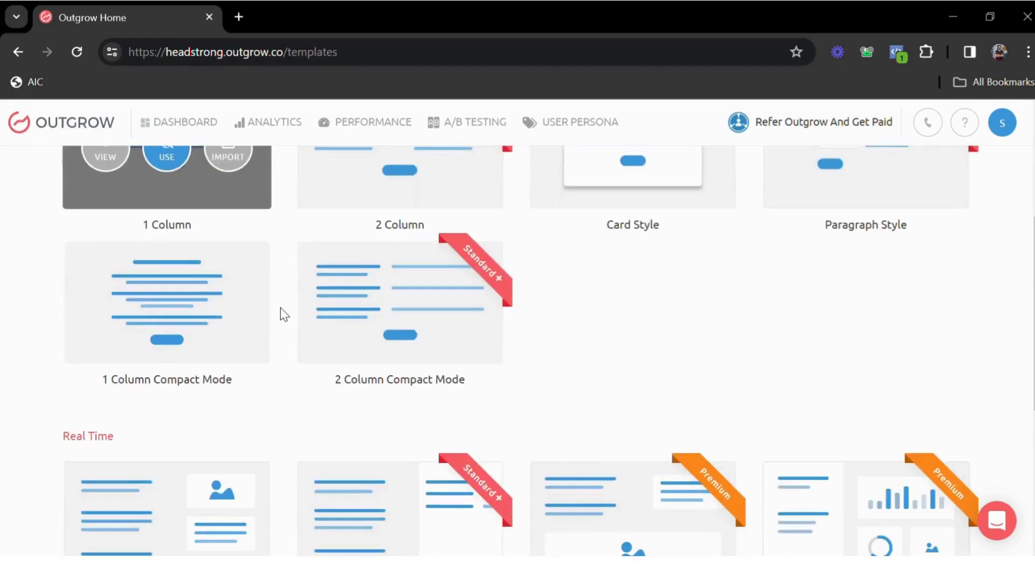
pyautogui.scroll(8, 277, 289)
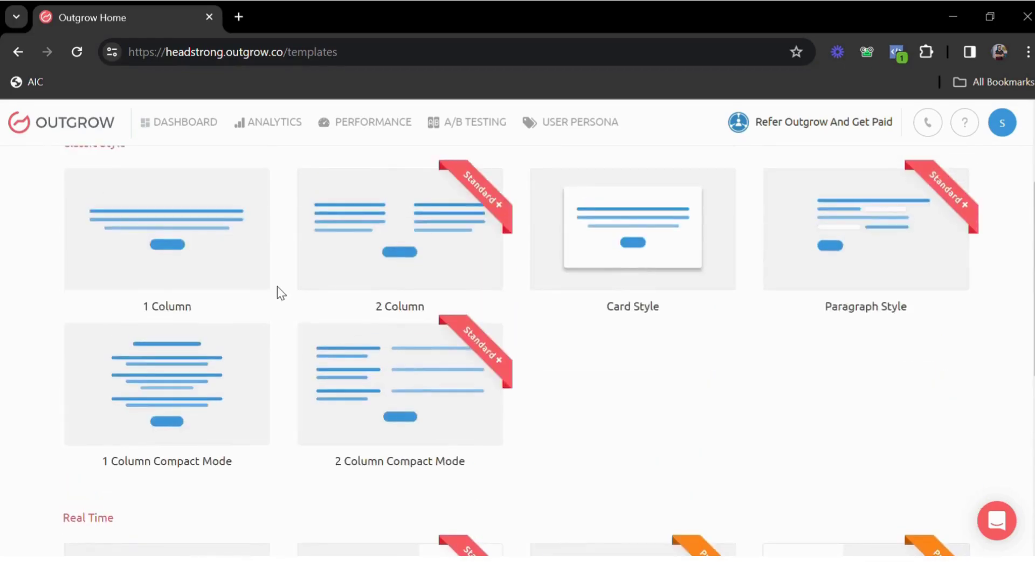
pyautogui.scroll(-2, 277, 286)
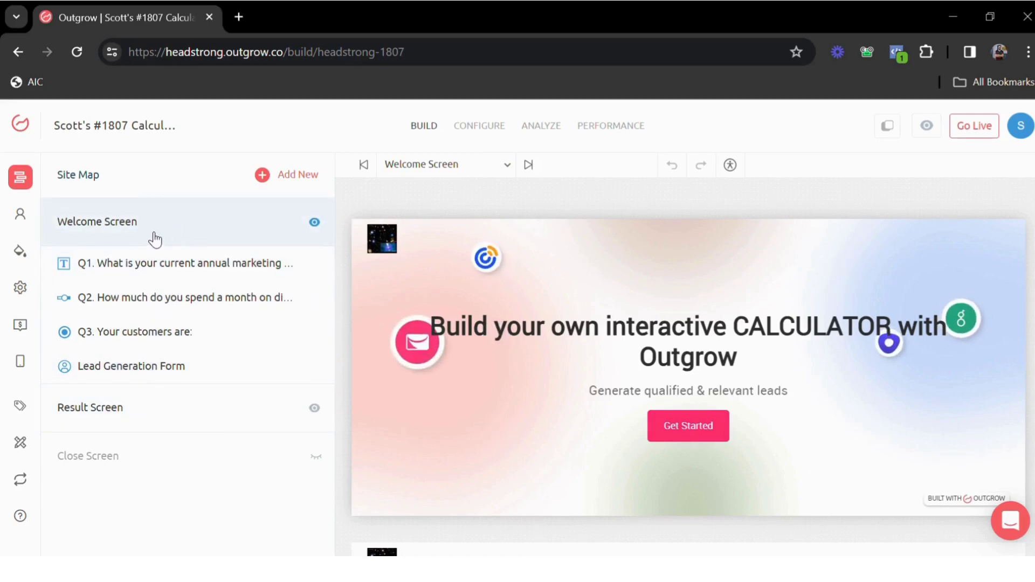
# - Change the welcome screen heading to 'Roi calc'
pyautogui.click(111, 231)
pyautogui.tripleClick(138, 309)
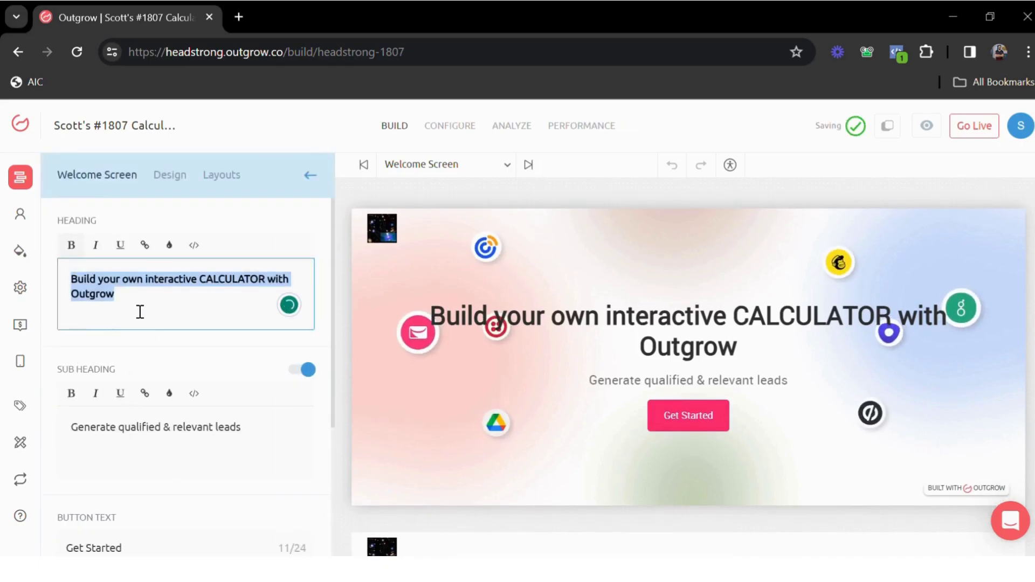
pyautogui.write('Roi calc')
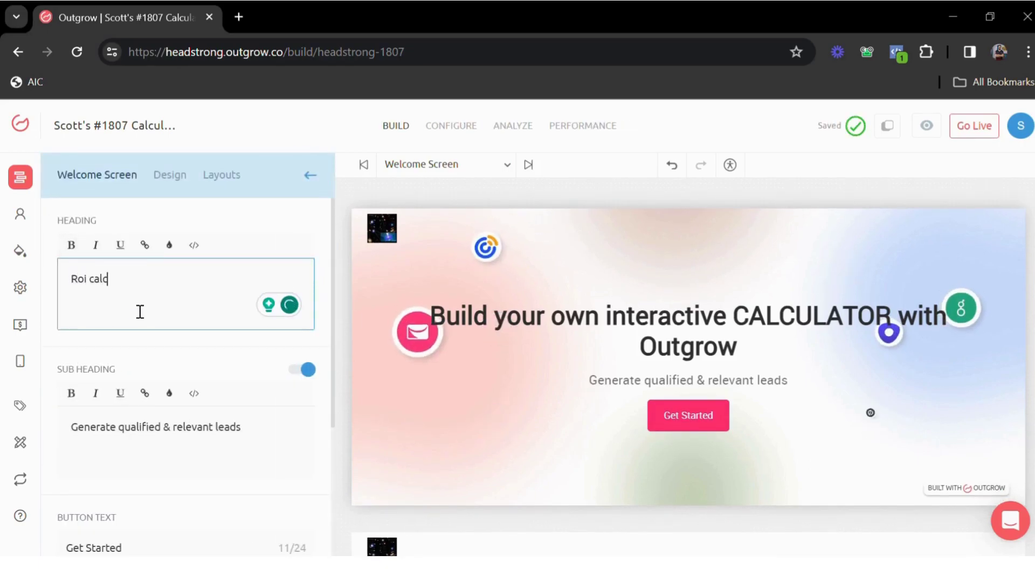
# - Add a video as the welcome screen's media
pyautogui.click(76, 427)
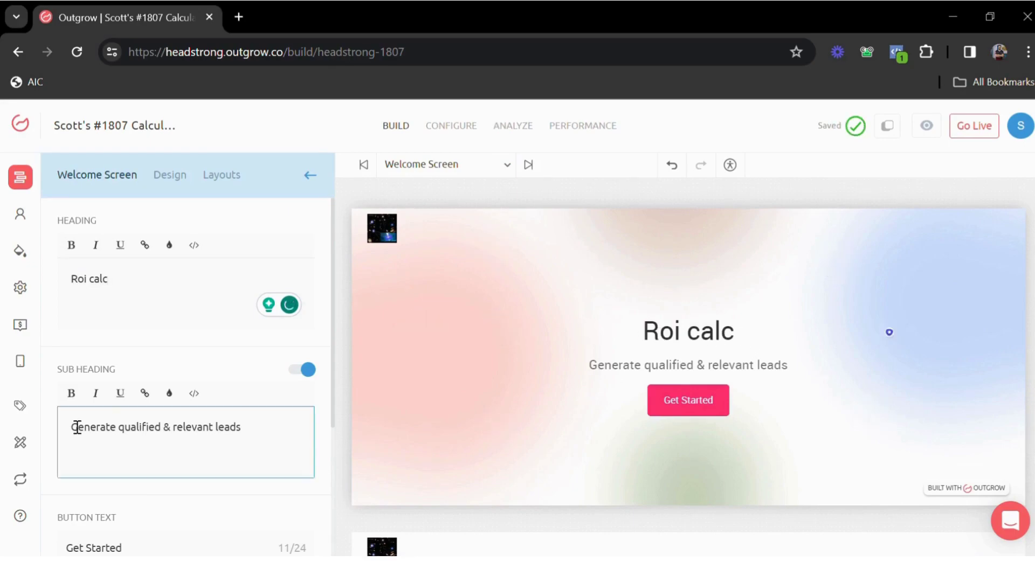
pyautogui.scroll(-2, 221, 367)
pyautogui.scroll(-3, 183, 418)
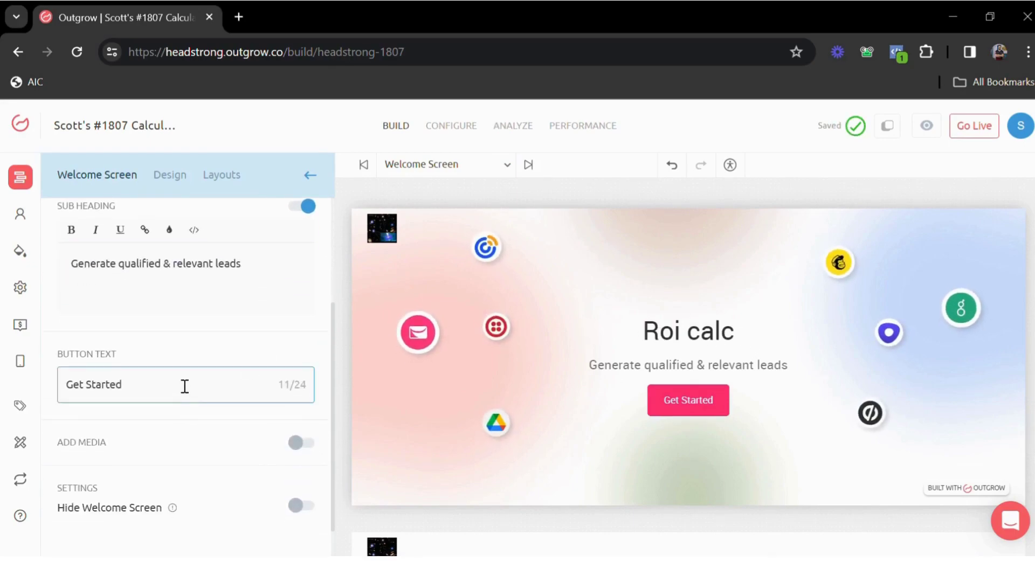
pyautogui.click(302, 411)
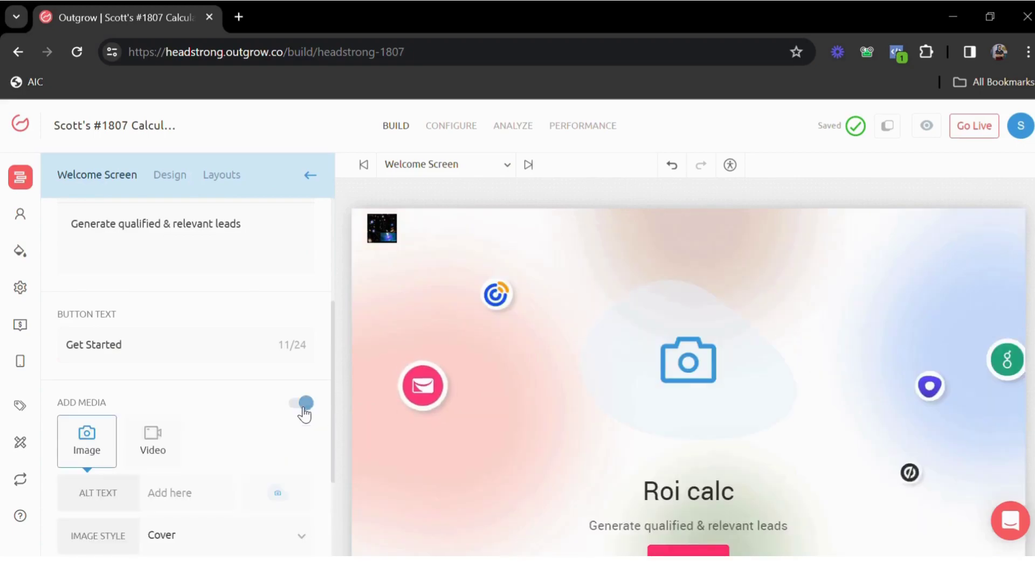
pyautogui.click(157, 451)
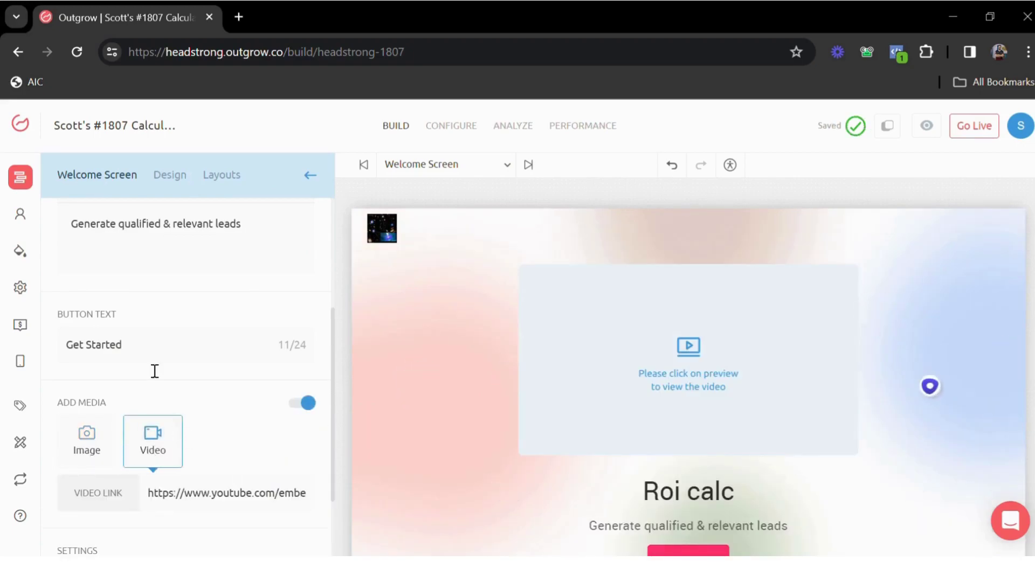
pyautogui.click(21, 176)
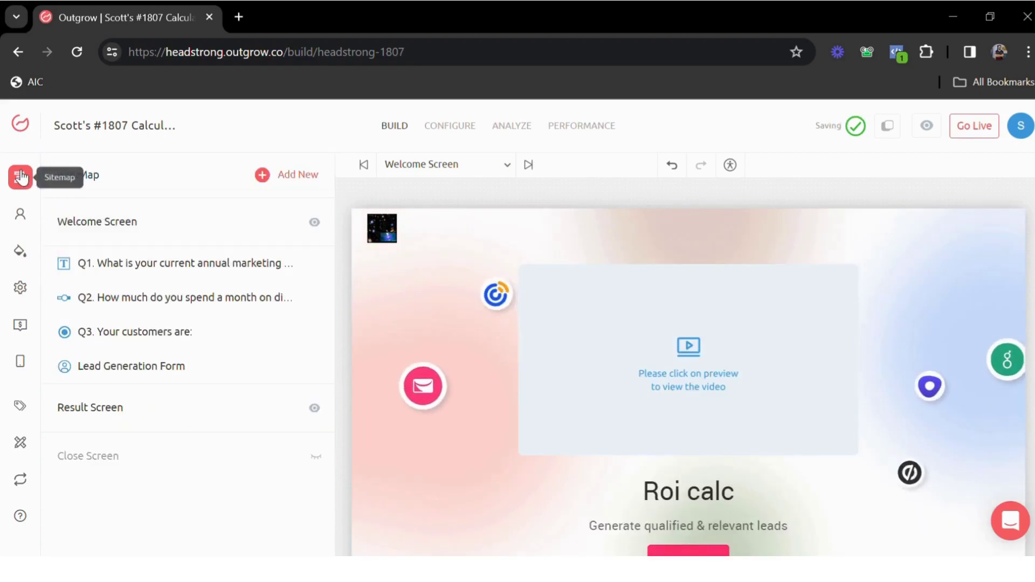
# - Change Q1 about annual marketing spend to a Single Select question type
pyautogui.click(170, 272)
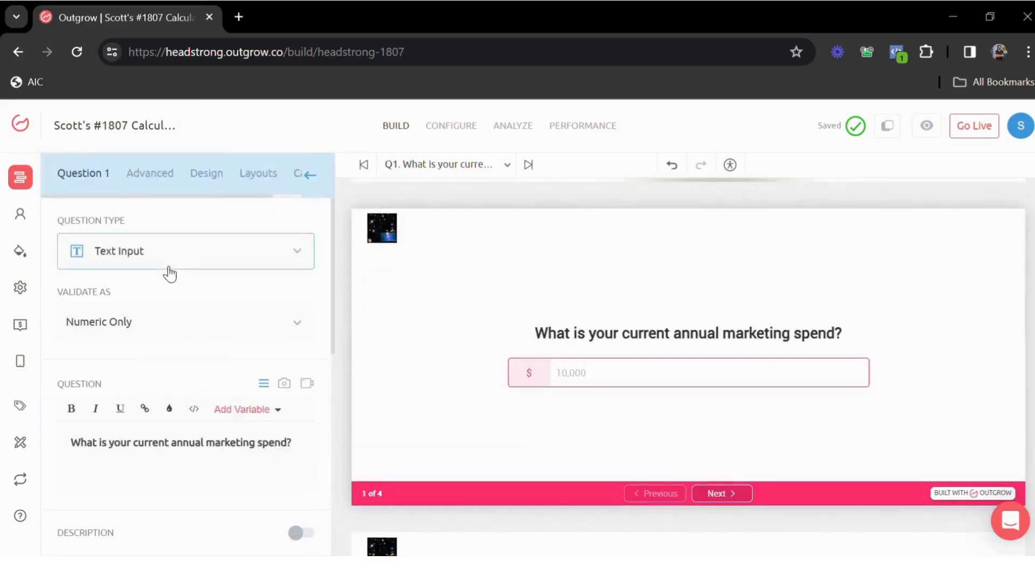
pyautogui.click(227, 263)
pyautogui.scroll(-5, 201, 357)
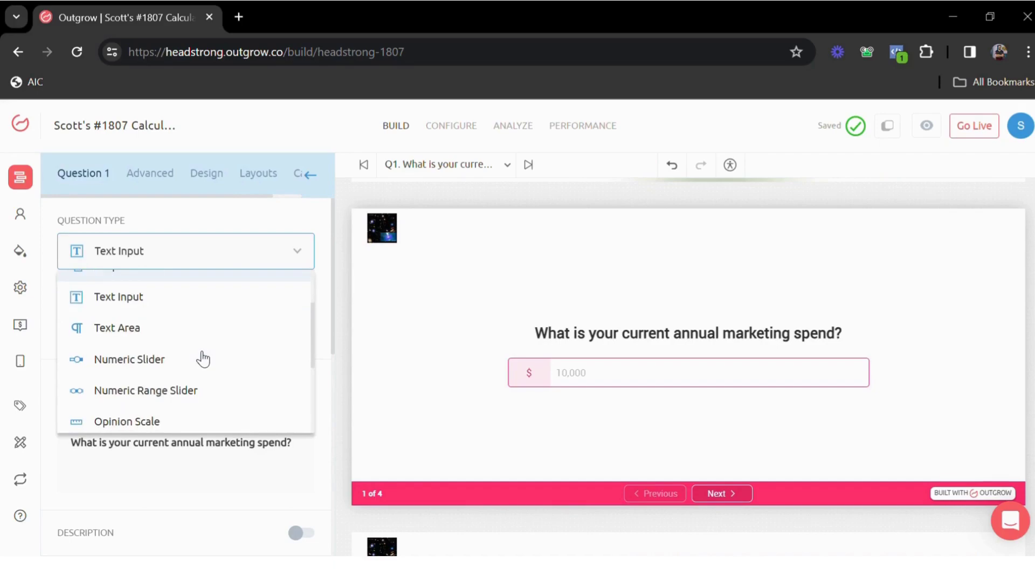
pyautogui.scroll(-2, 207, 357)
pyautogui.scroll(5, 209, 358)
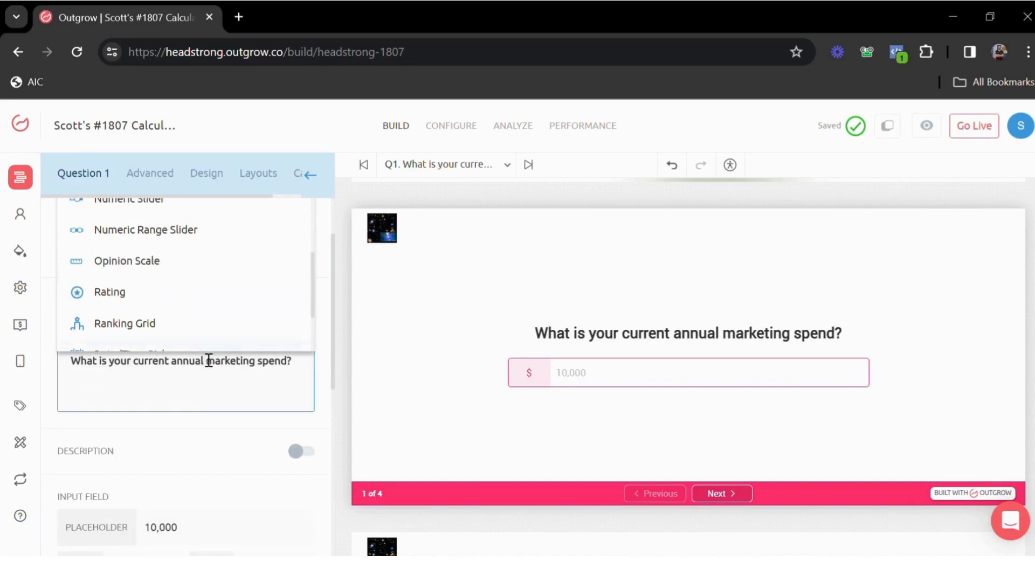
pyautogui.scroll(3, 210, 410)
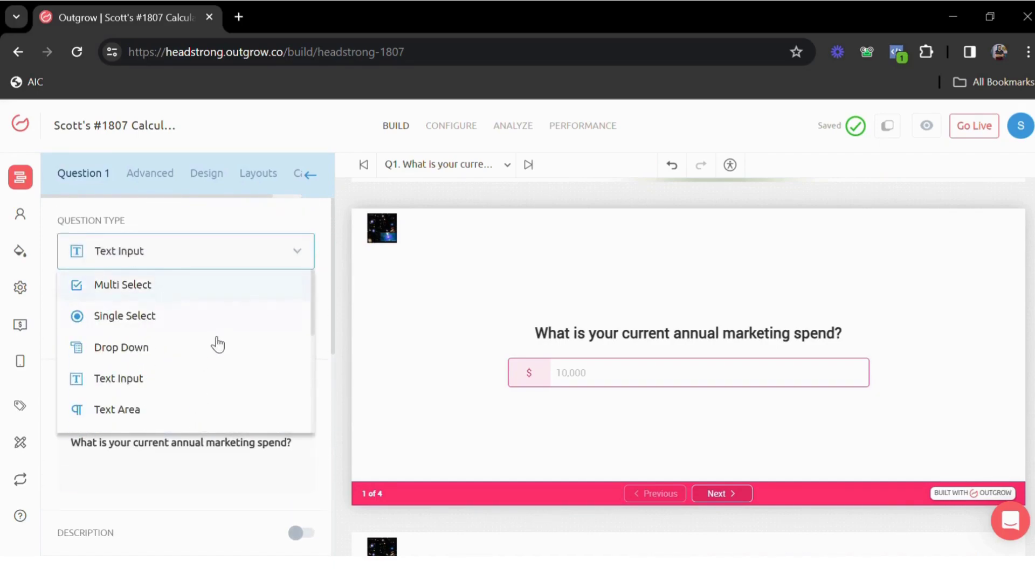
pyautogui.click(145, 319)
pyautogui.click(175, 419)
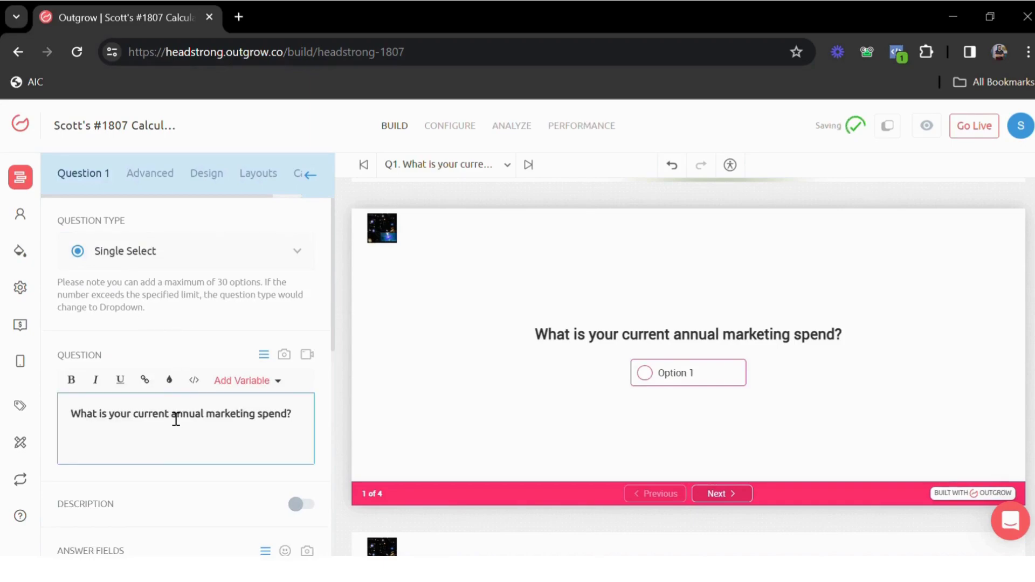
# - Retitle the first question 'Question 1' and add two more answer options, making three
pyautogui.hotkey('ctrl', 'a')
pyautogui.write('Ques')
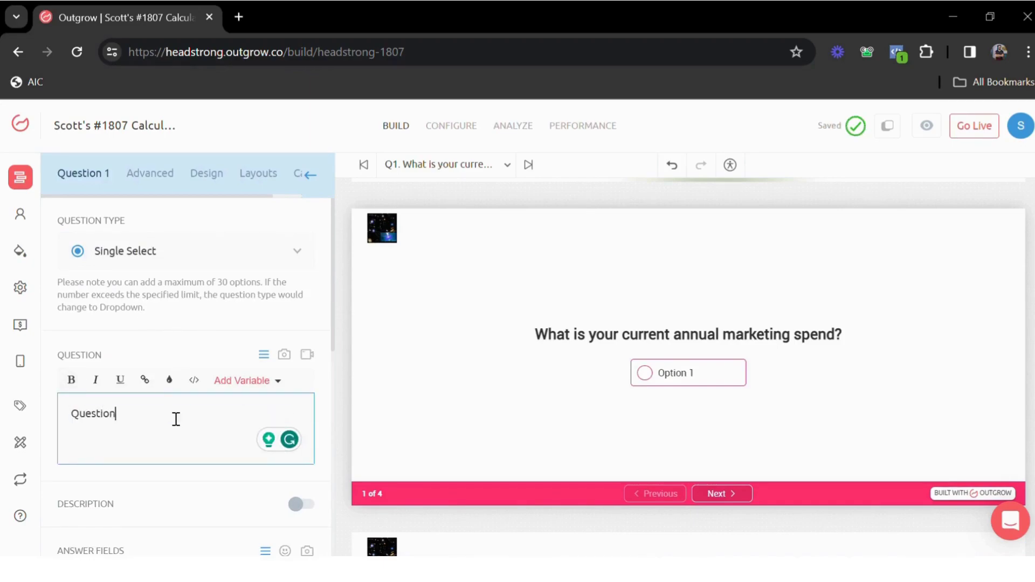
pyautogui.scroll(-4, 179, 377)
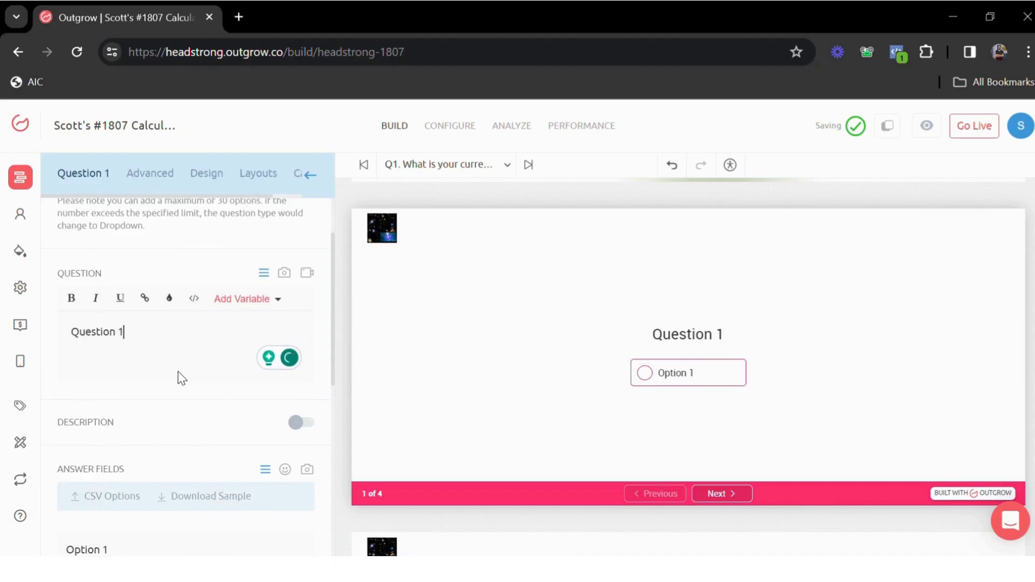
pyautogui.click(108, 499)
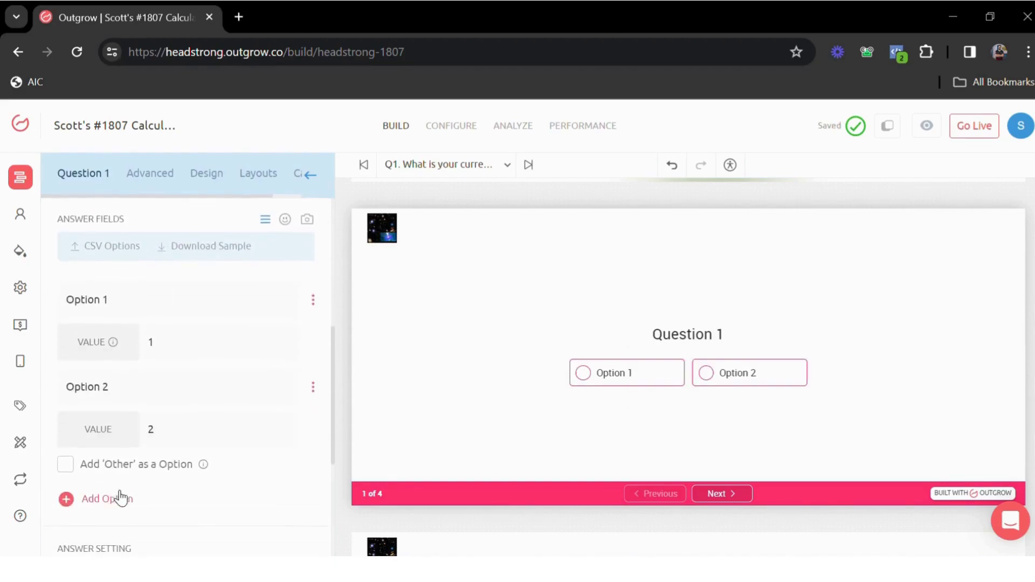
pyautogui.scroll(-3, 130, 404)
pyautogui.click(107, 337)
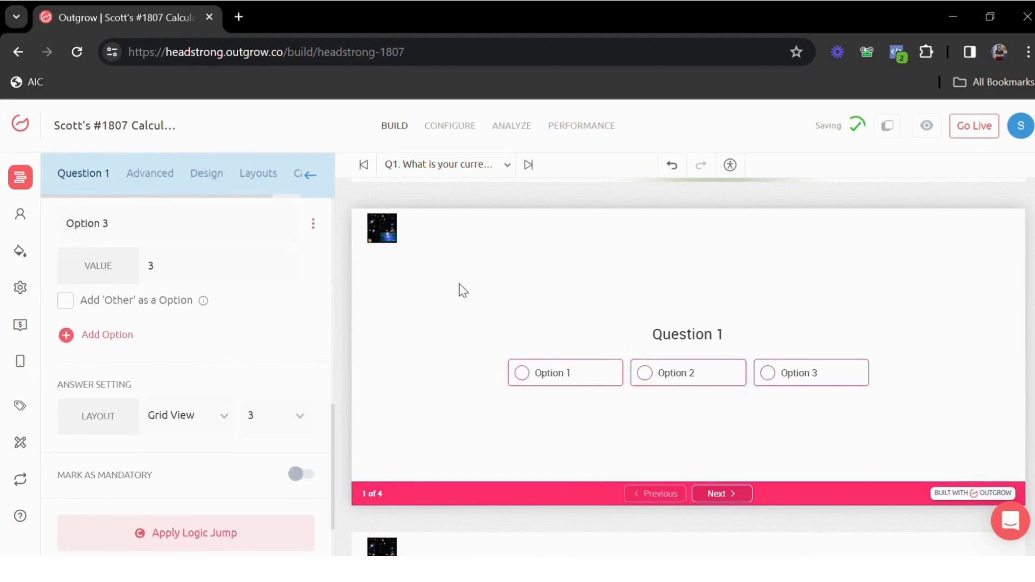
pyautogui.scroll(5, 230, 356)
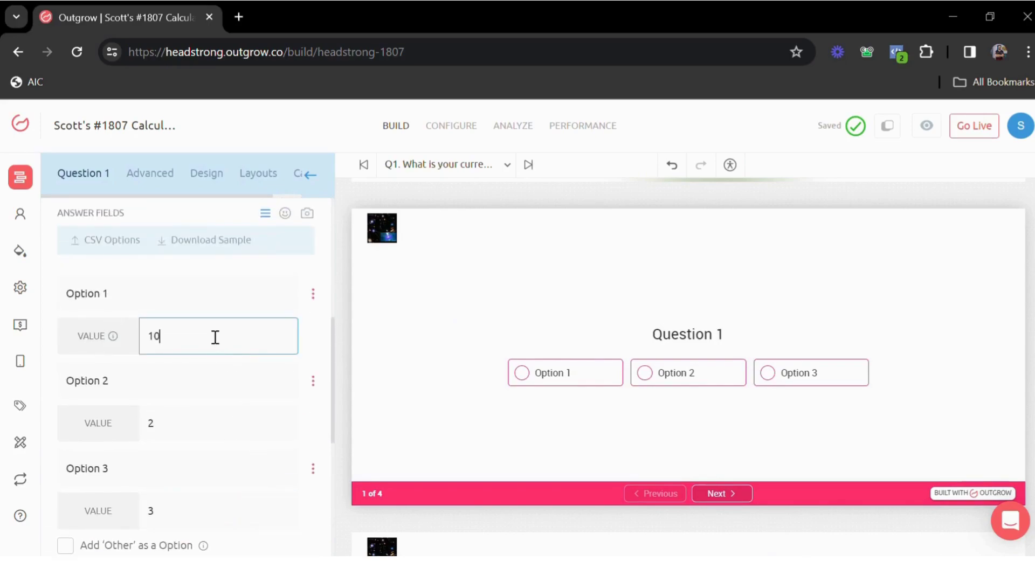
# - Give Question 1's options the values 10, 25 and 30
pyautogui.click(197, 428)
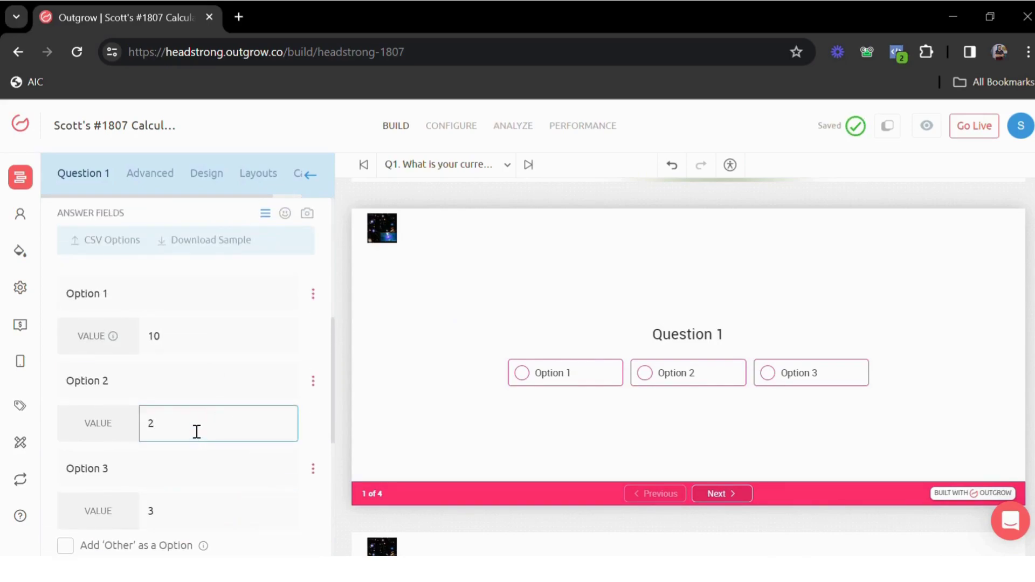
pyautogui.write('5')
pyautogui.scroll(-2, 197, 430)
pyautogui.click(197, 440)
pyautogui.write('0')
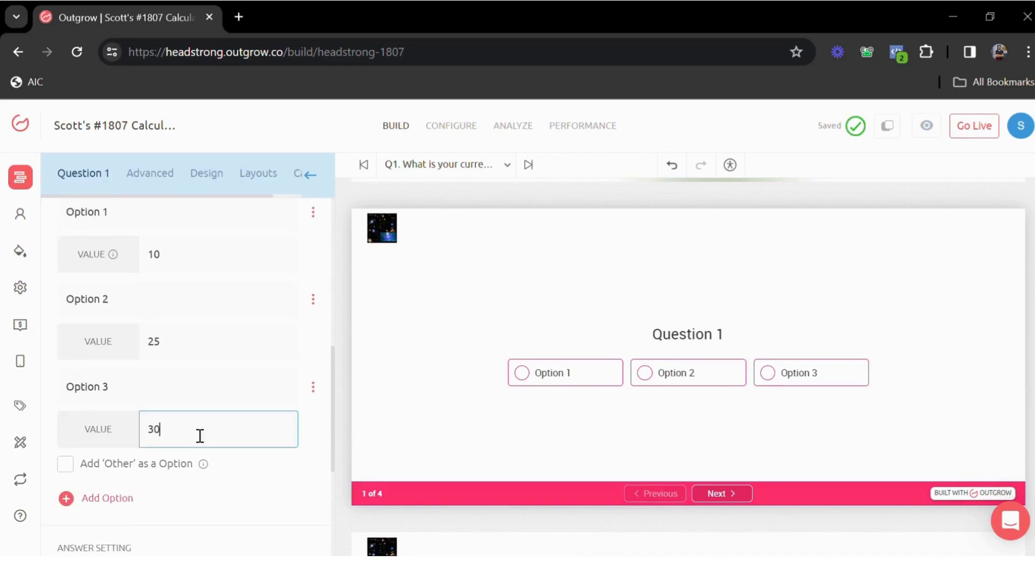
pyautogui.scroll(5, 162, 421)
# - Add a third lead-form field as Phone Number(US), below the name and email fields
pyautogui.click(20, 177)
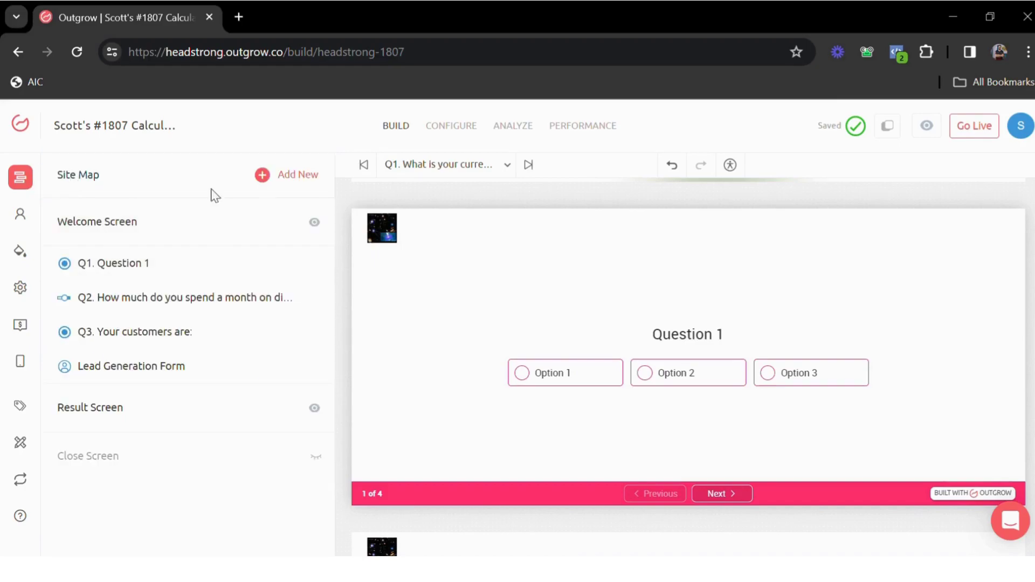
pyautogui.click(152, 372)
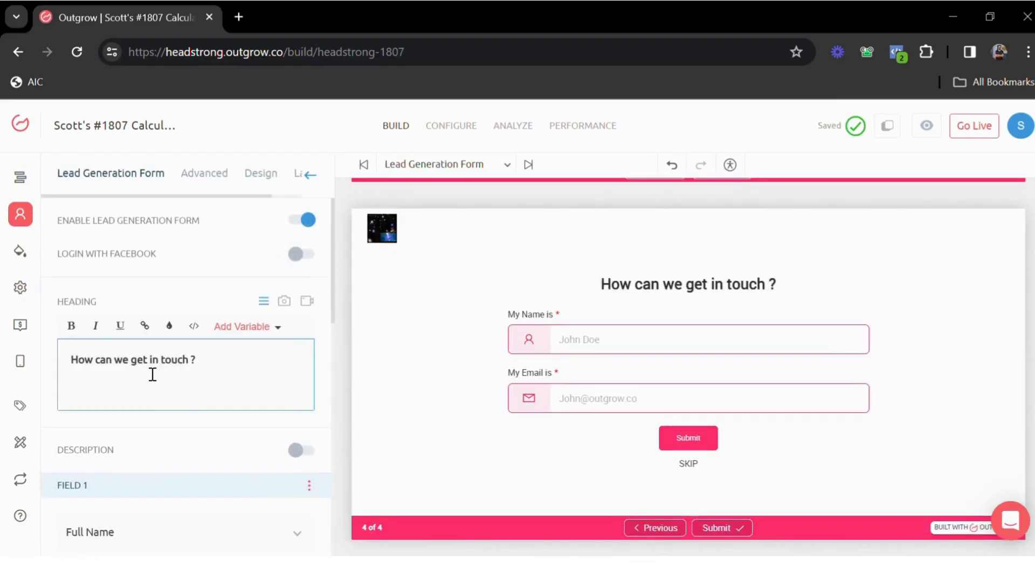
pyautogui.scroll(-3, 175, 364)
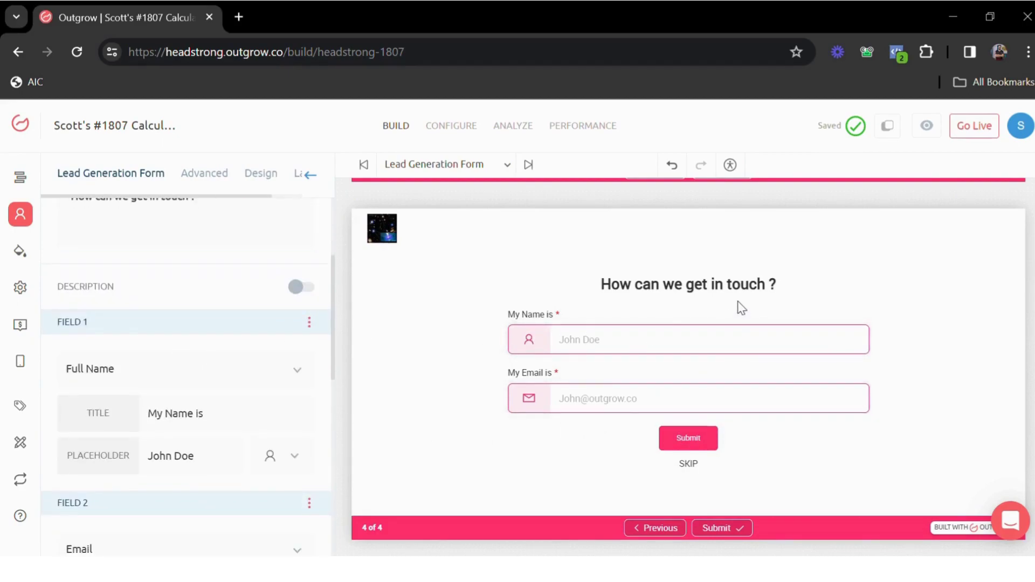
pyautogui.scroll(-6, 232, 374)
pyautogui.click(124, 379)
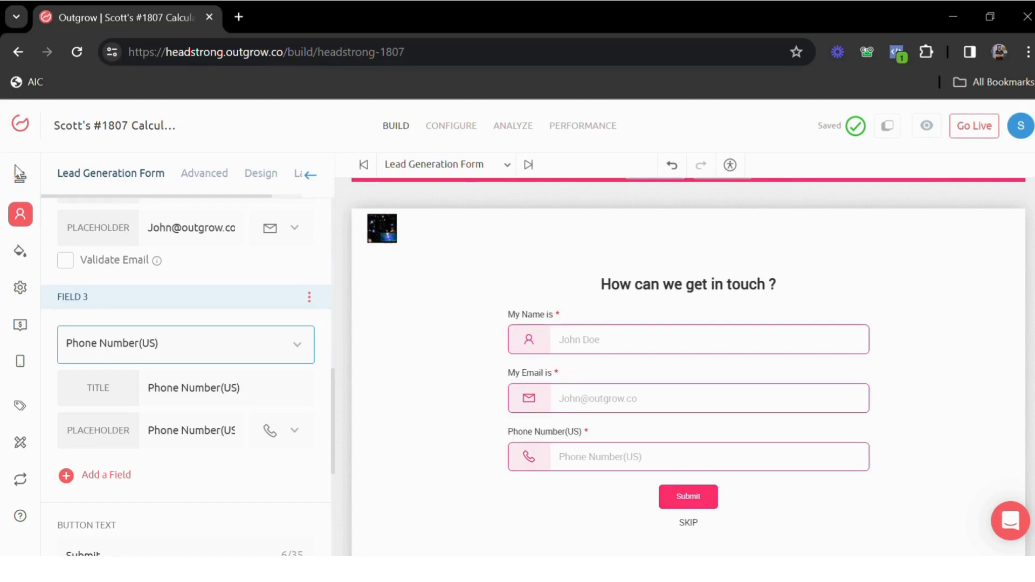
pyautogui.click(22, 178)
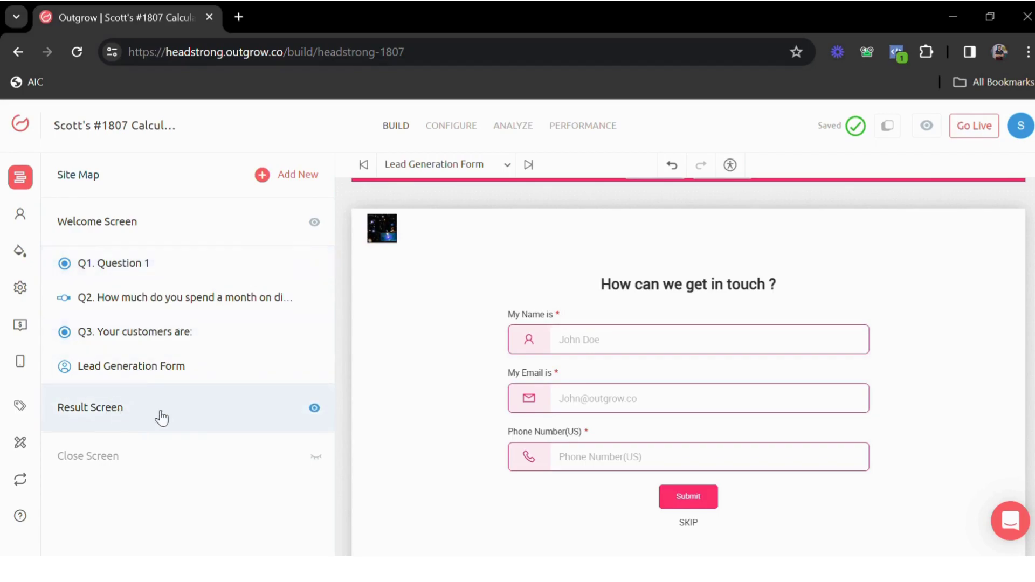
# - Build Result 1's formula as Q1+Q2 on the drag-and-drop formula builder
pyautogui.click(102, 414)
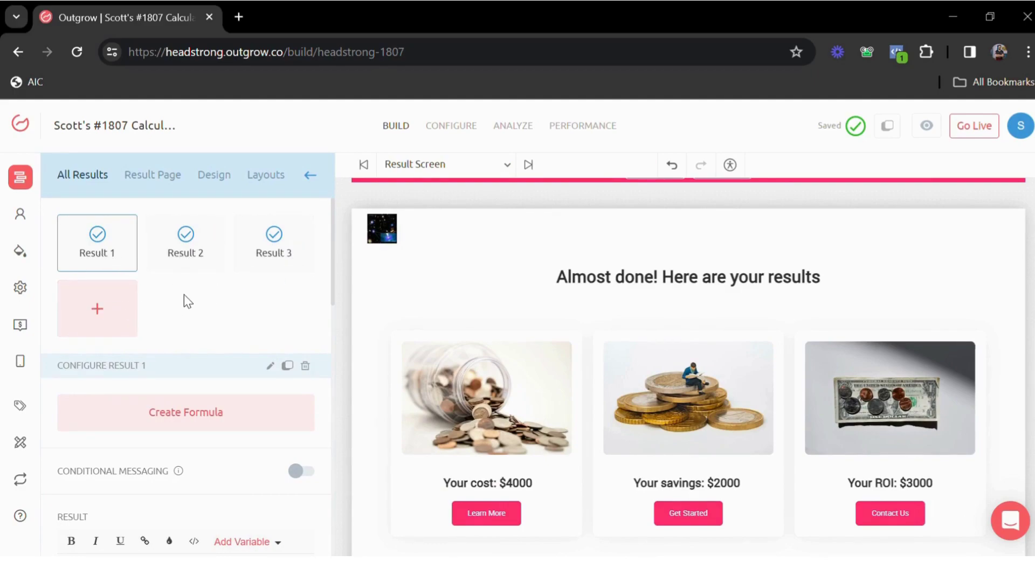
pyautogui.click(179, 423)
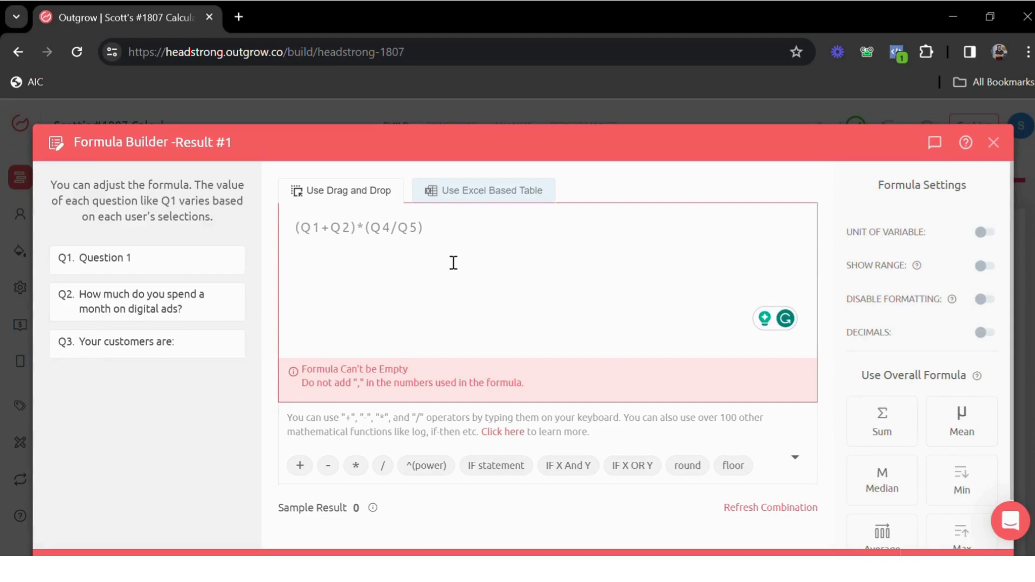
pyautogui.click(477, 195)
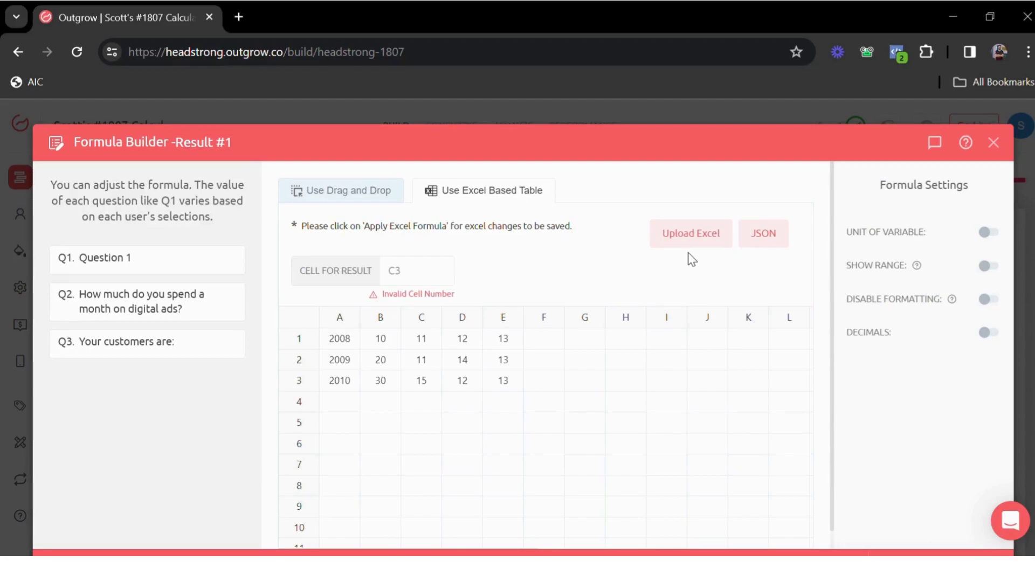
pyautogui.click(345, 193)
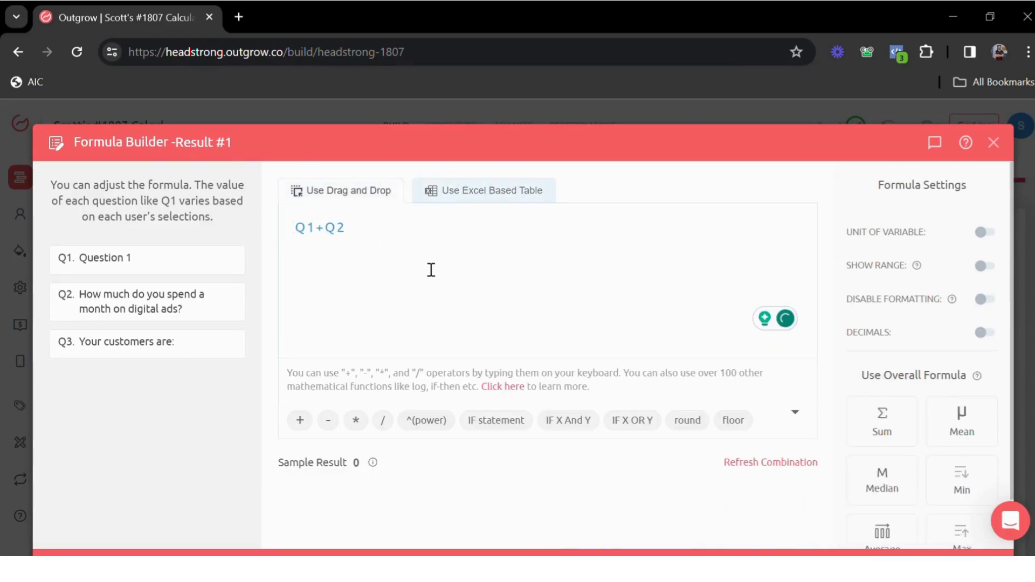
pyautogui.scroll(-2, 429, 270)
# - Apply the Q1+Q2 formula and insert {R1} after 'Your cost: $4000' in the first result
pyautogui.click(971, 478)
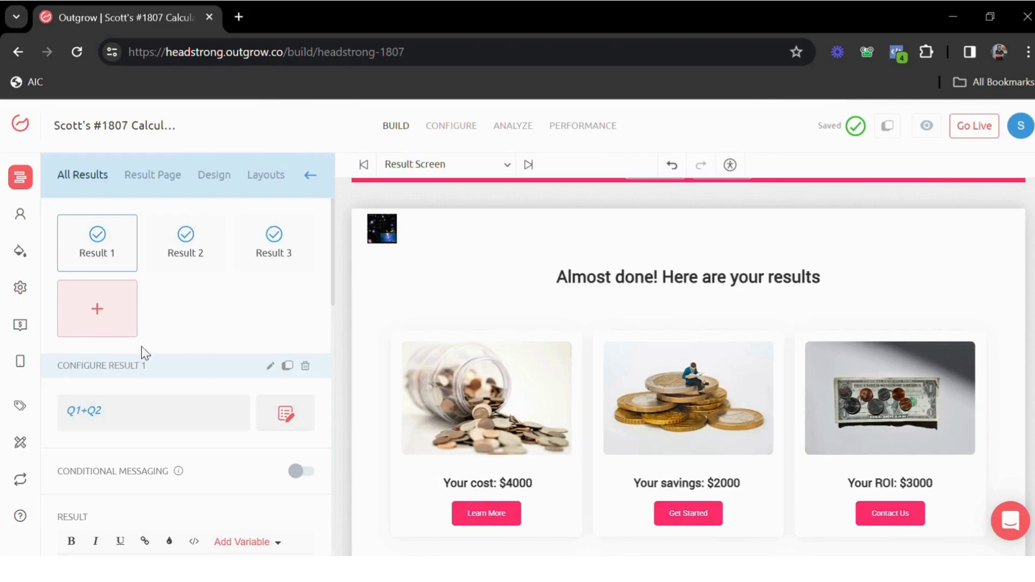
pyautogui.scroll(-3, 141, 346)
pyautogui.click(246, 415)
pyautogui.click(277, 379)
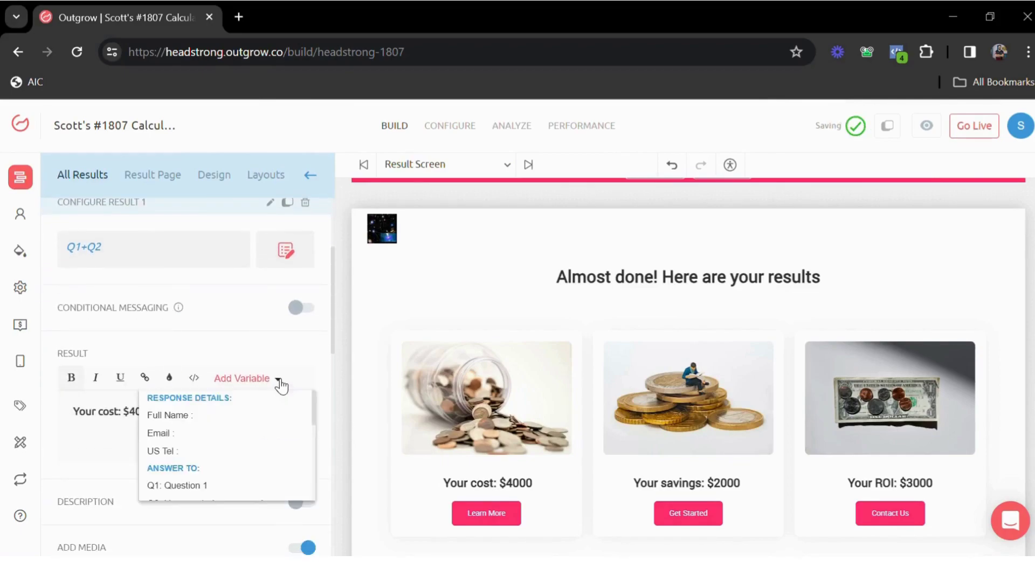
pyautogui.scroll(-3, 205, 448)
pyautogui.click(178, 473)
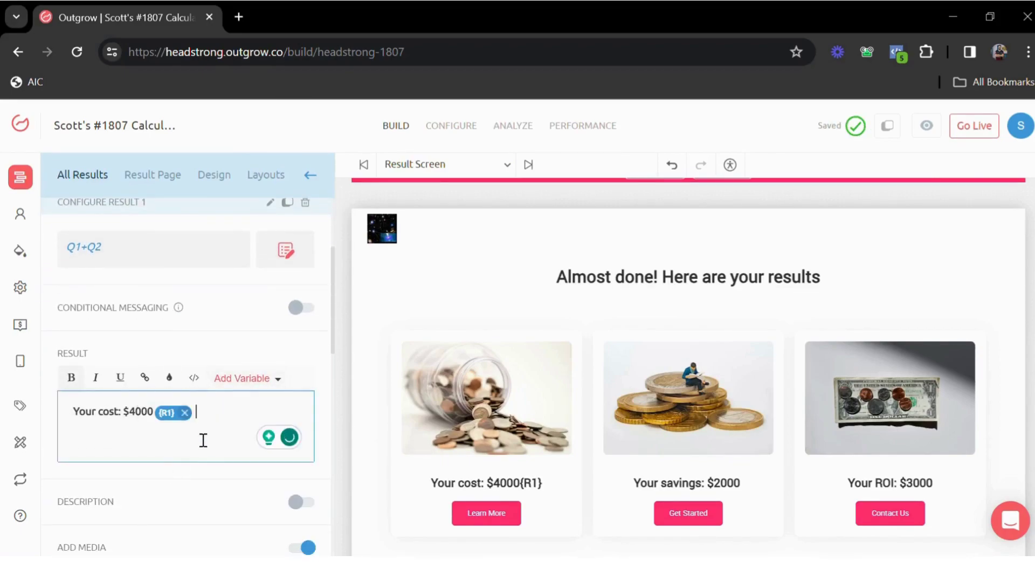
# - Turn on the Description for the first result card
pyautogui.scroll(-2, 219, 428)
pyautogui.scroll(-2, 219, 427)
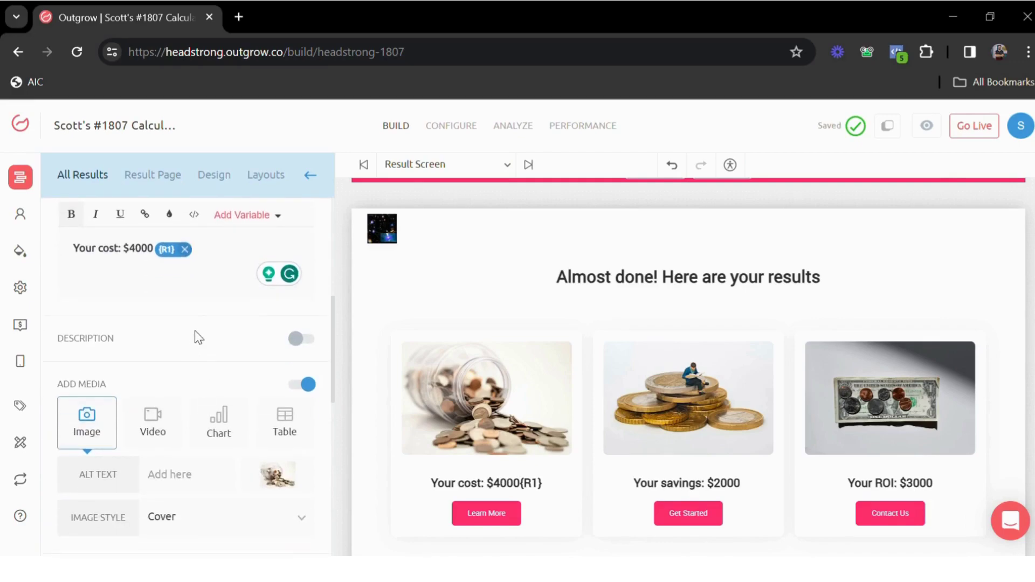
pyautogui.click(302, 340)
pyautogui.scroll(-4, 240, 363)
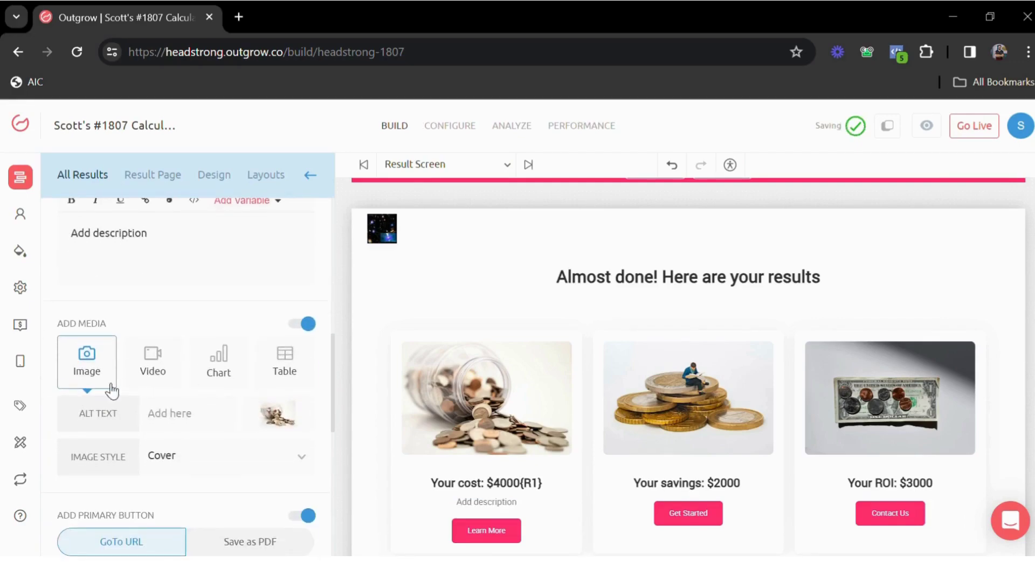
# - Replace the first result's coins image with the Video Cost chart shown as a scatter chart
pyautogui.click(219, 371)
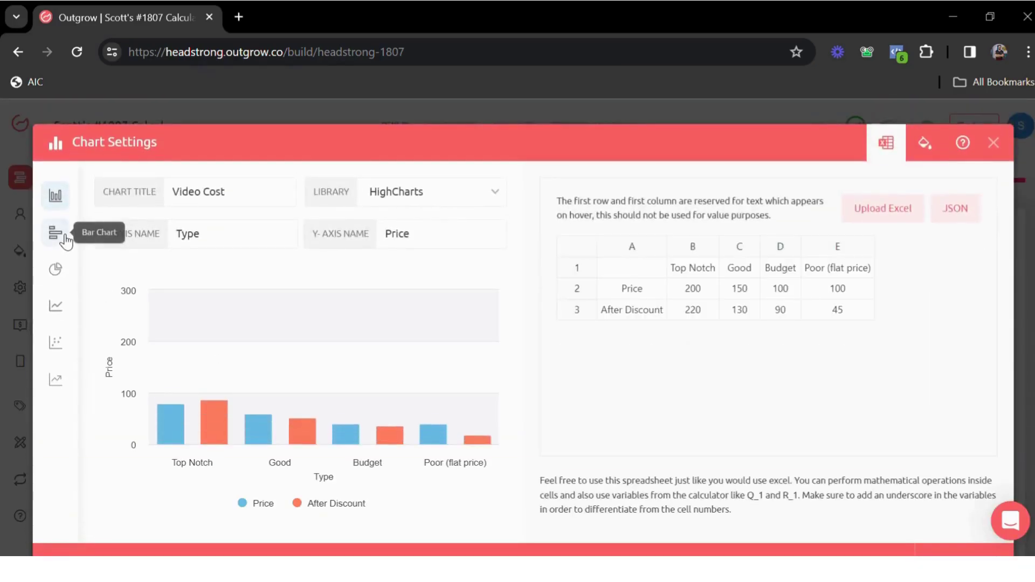
pyautogui.click(65, 240)
pyautogui.click(62, 272)
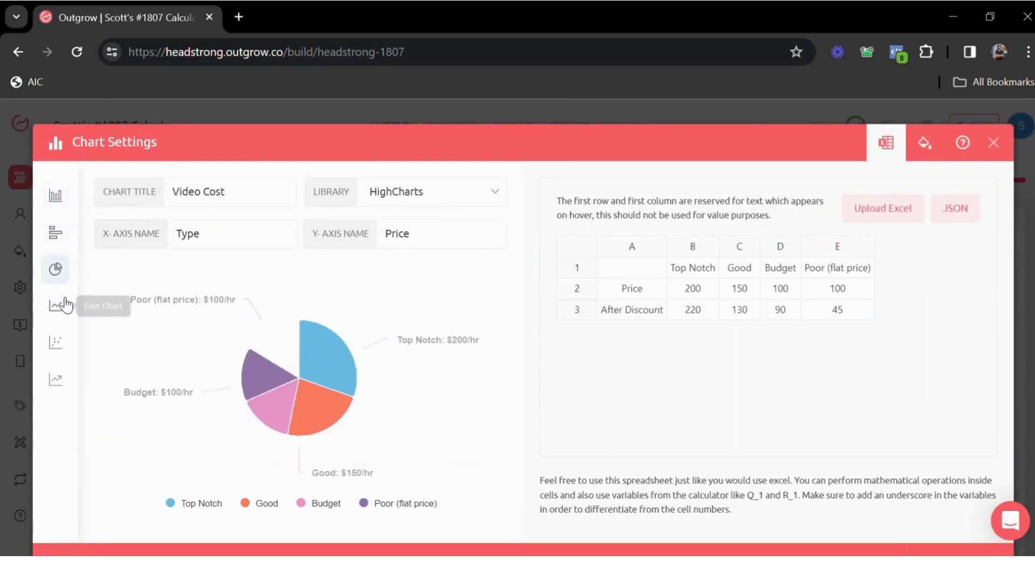
pyautogui.click(64, 317)
pyautogui.click(57, 345)
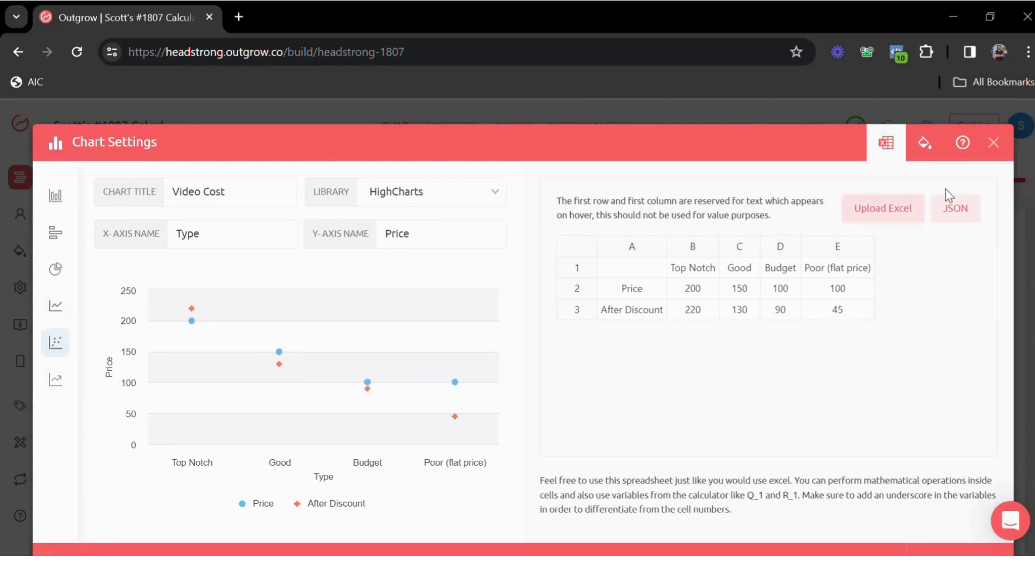
pyautogui.click(994, 143)
pyautogui.scroll(-5, 208, 392)
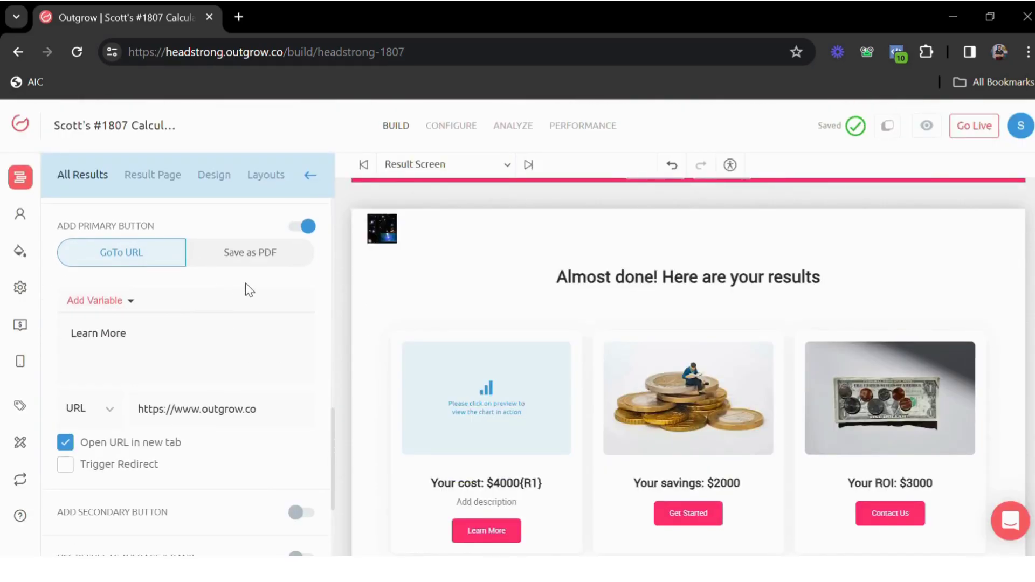
# - Set Result 2's Get Started button to Save as PDF and bring up the Go Live options
pyautogui.scroll(-2, 244, 283)
pyautogui.moveTo(289, 335); pyautogui.dragTo(138, 327)
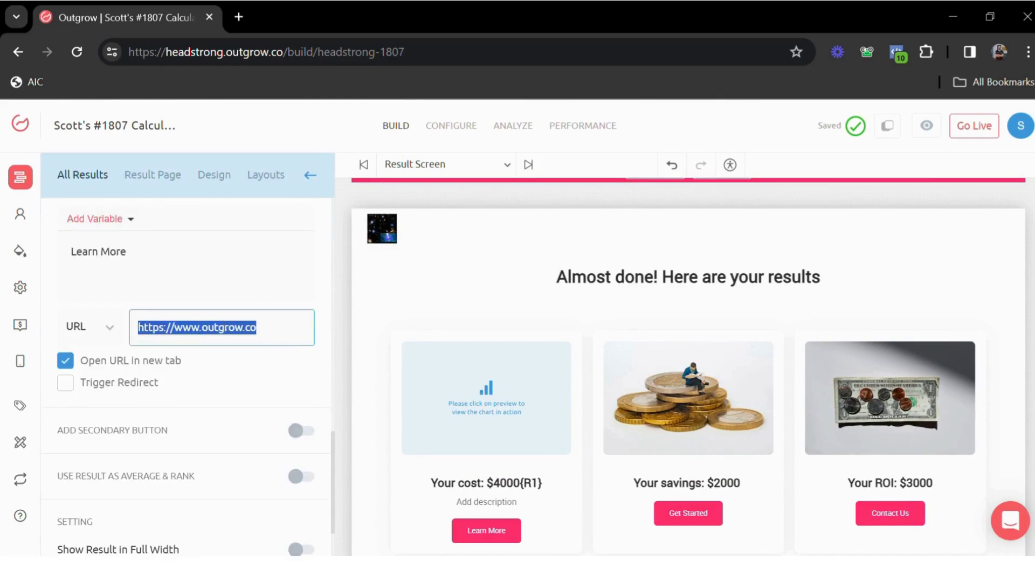
pyautogui.scroll(-2, 208, 388)
pyautogui.scroll(4, 211, 394)
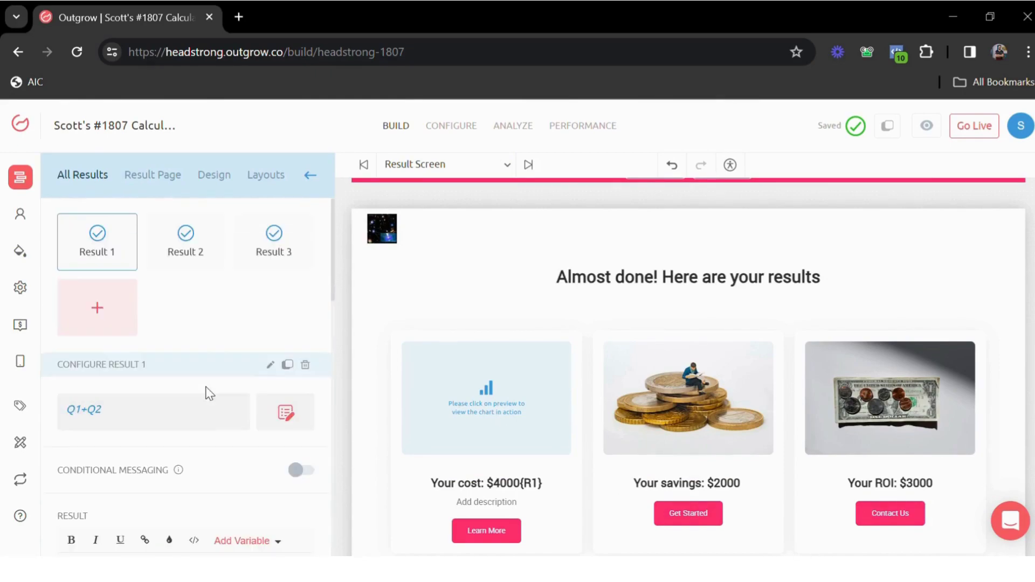
pyautogui.click(218, 258)
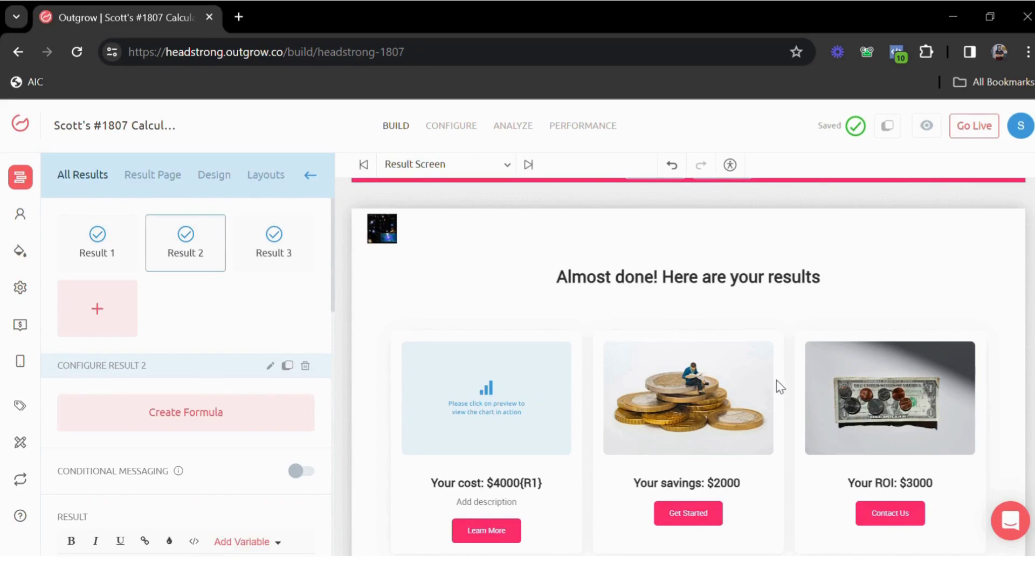
pyautogui.scroll(-5, 238, 298)
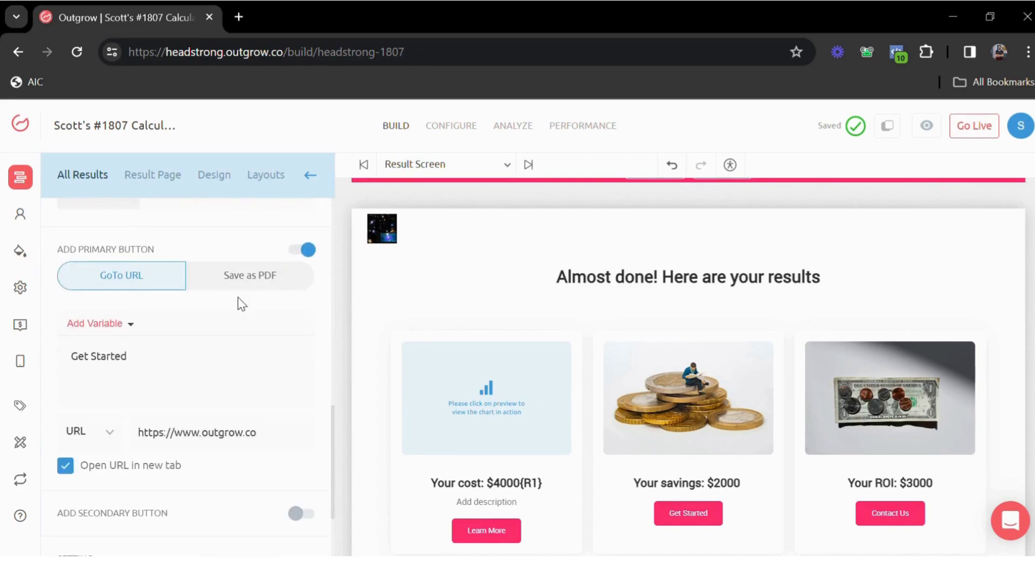
pyautogui.click(254, 284)
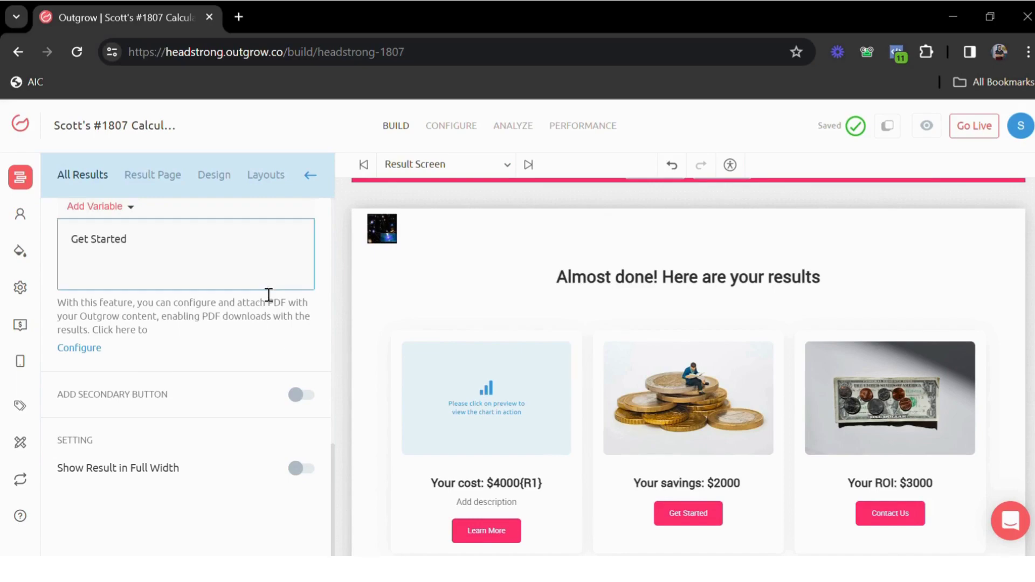
pyautogui.click(969, 129)
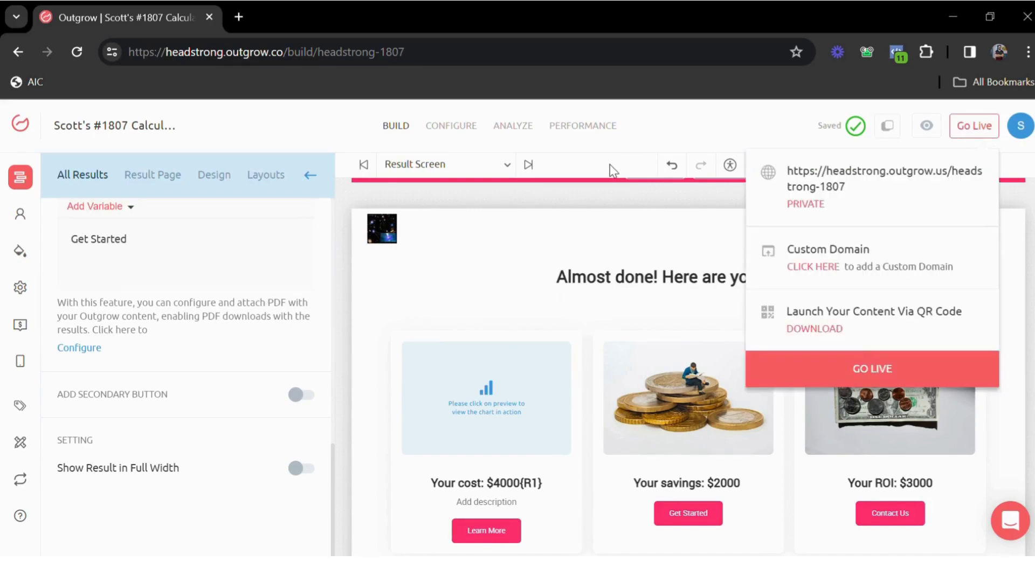
# - Dismiss the Go Live publishing dropdown to return to the result screen editor
pyautogui.click(628, 186)
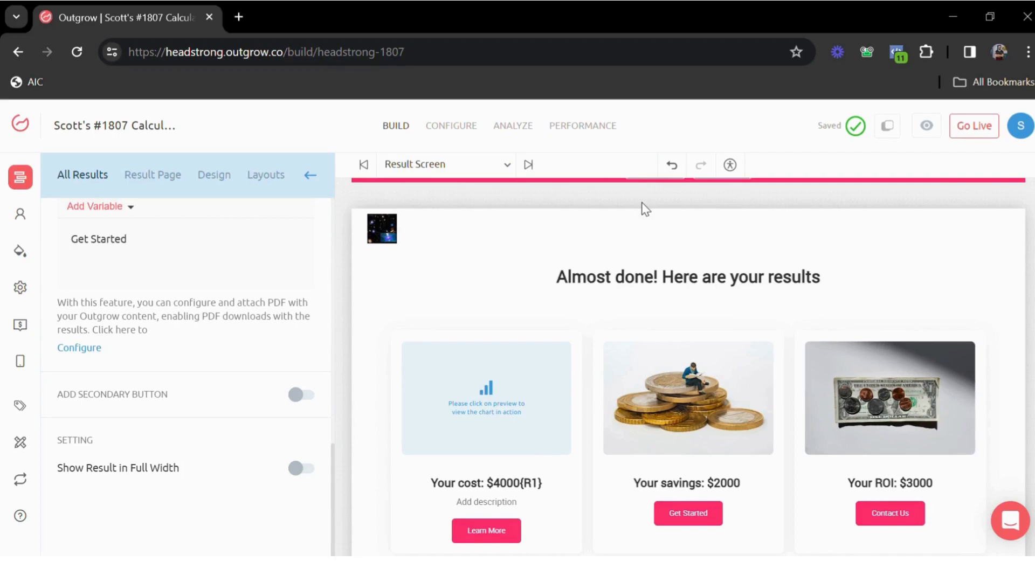